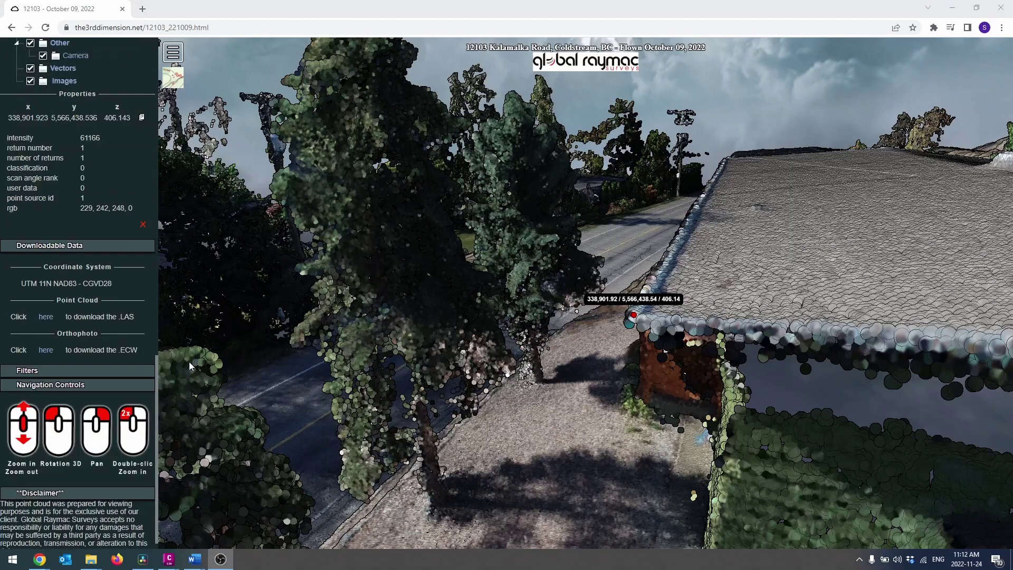
Step: Bring the Chrome window forward to show the profile comparing point cloud and survey data
{"action": "left_click", "coordinate": [21, 287]}
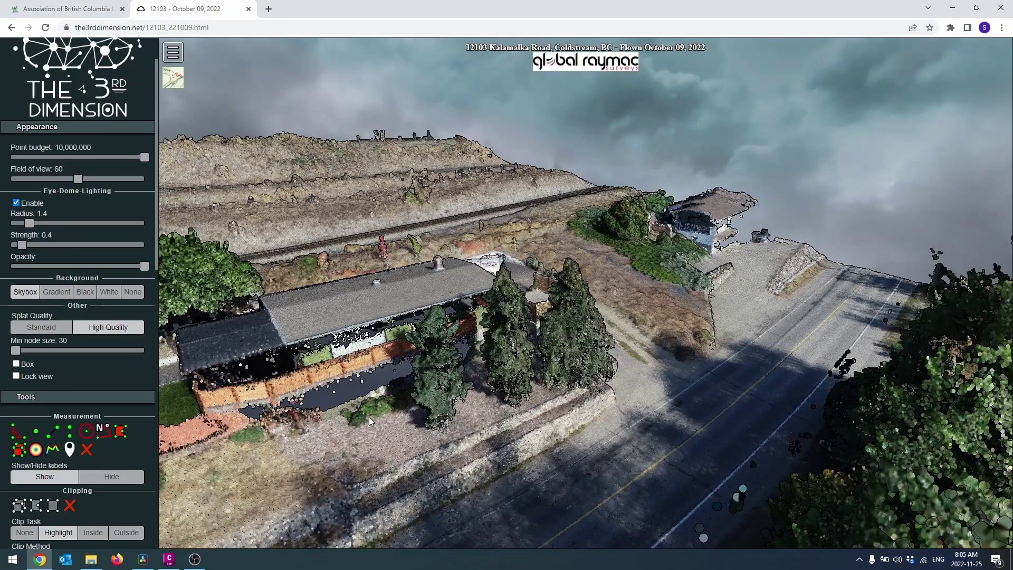
Step: Orbit and pan the 3D view around the building and road to frame the tree and wall
{"action": "mouse_move", "coordinate": [369, 417]}
{"action": "left_mouse_down"}
{"action": "mouse_move", "coordinate": [410, 408]}
{"action": "mouse_move", "coordinate": [412, 394]}
{"action": "left_mouse_up"}
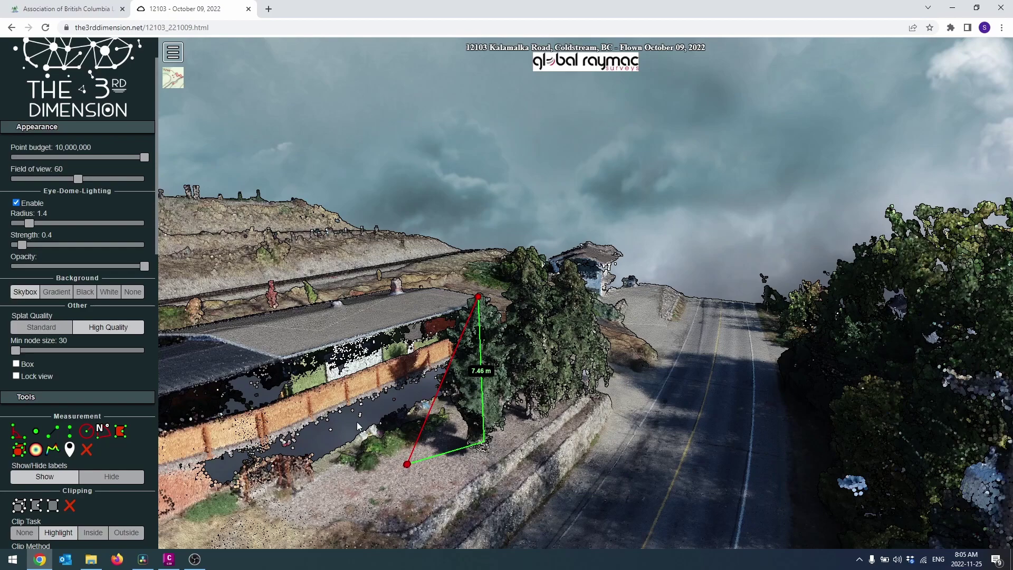
{"action": "right_click_drag", "start_coordinate": [338, 446], "coordinate": [337, 350]}
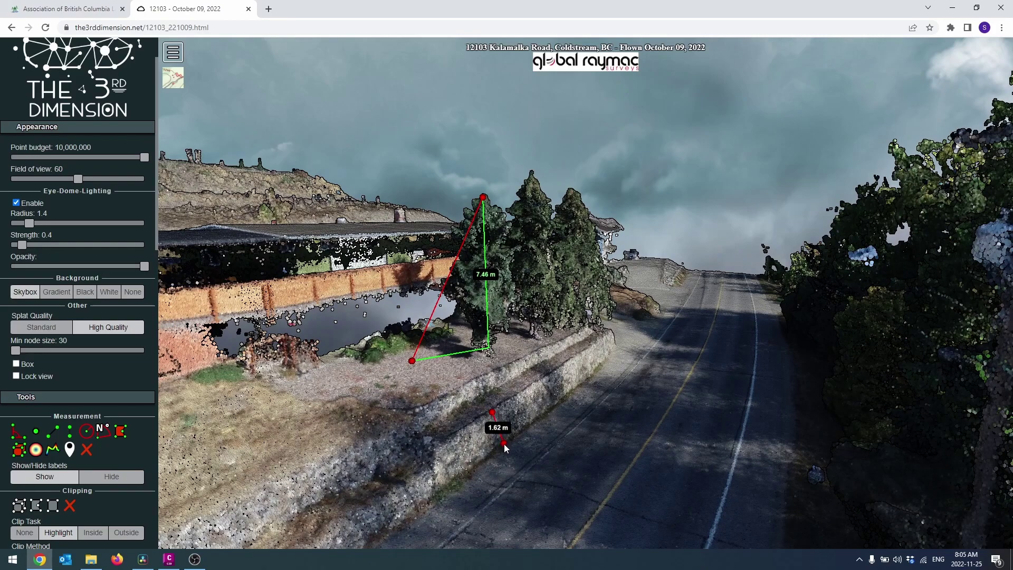
{"action": "mouse_move", "coordinate": [557, 452]}
{"action": "left_mouse_down"}
{"action": "mouse_move", "coordinate": [508, 453]}
{"action": "mouse_move", "coordinate": [555, 455]}
{"action": "left_mouse_up"}
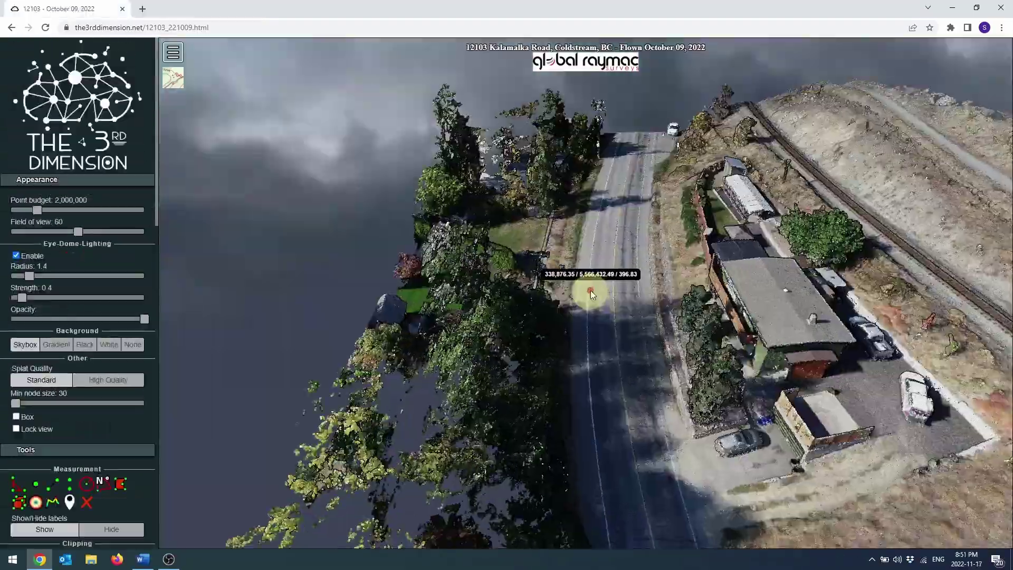
Step: Measure the house length with the Distance tool
{"action": "scroll", "coordinate": [590, 287], "scroll_direction": "up", "scroll_amount": 5}
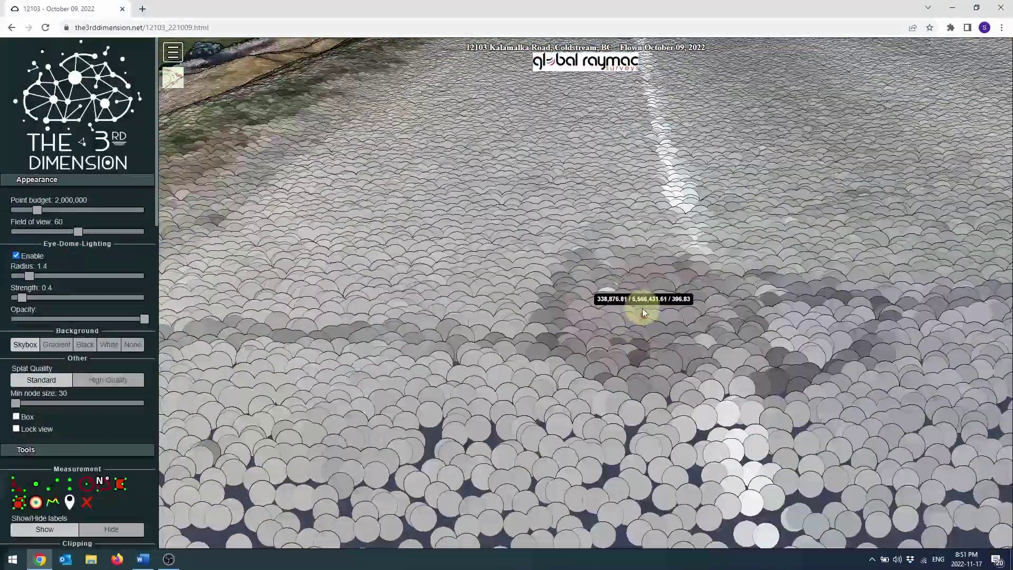
{"action": "left_click_drag", "start_coordinate": [642, 309], "coordinate": [748, 388]}
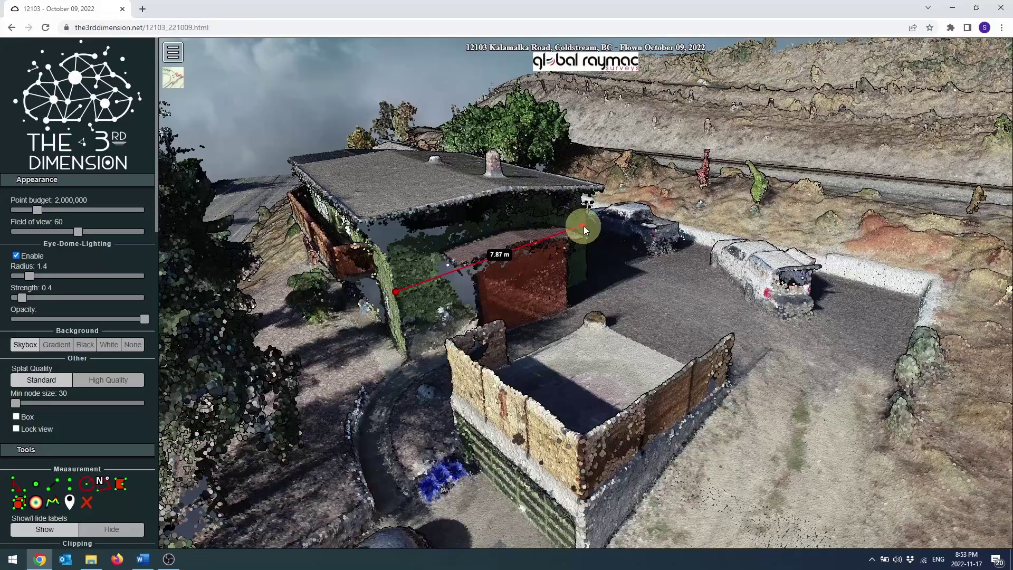
{"action": "left_click", "coordinate": [584, 226]}
{"action": "left_click_drag", "start_coordinate": [574, 232], "coordinate": [257, 430]}
Step: Measure the building height from the ground up to the roof edge
{"action": "left_click", "coordinate": [636, 199]}
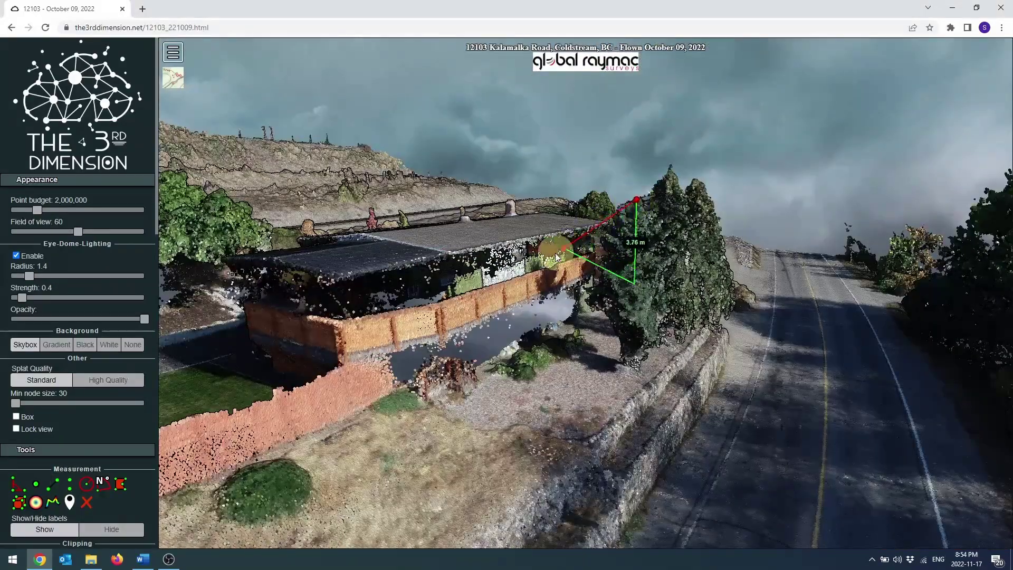
{"action": "mouse_move", "coordinate": [530, 262]}
{"action": "left_mouse_down"}
{"action": "mouse_move", "coordinate": [571, 280]}
{"action": "mouse_move", "coordinate": [574, 245]}
{"action": "left_mouse_up"}
{"action": "scroll", "coordinate": [577, 243], "scroll_direction": "up", "scroll_amount": 3}
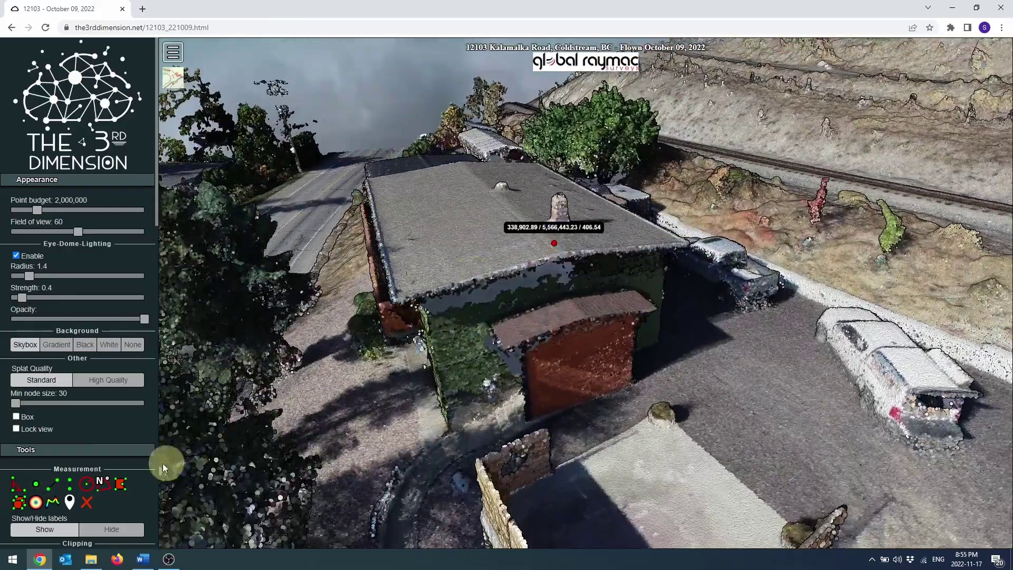
{"action": "left_click", "coordinate": [559, 249]}
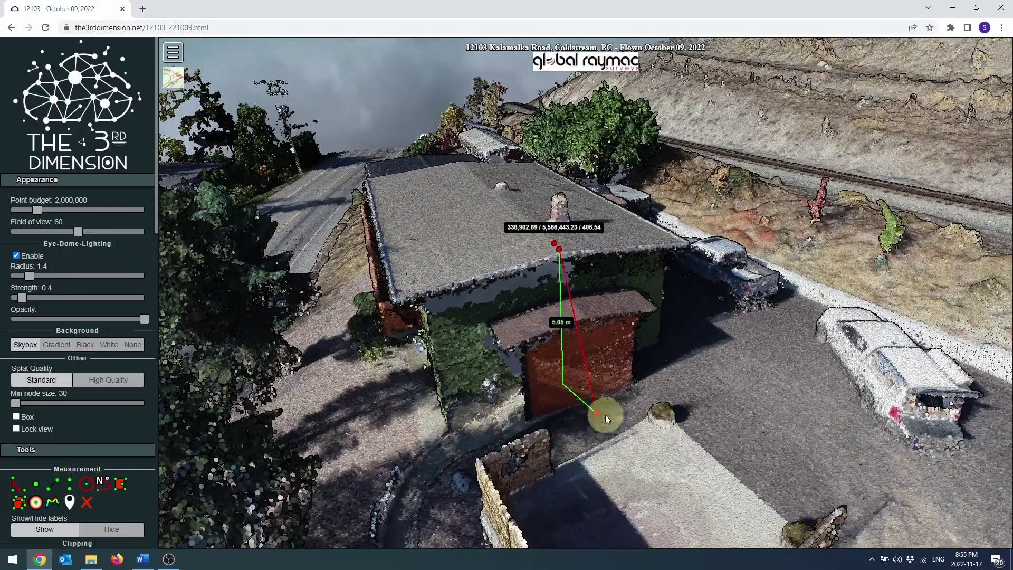
Step: Finish the profile line from road to hillside and show its 2D height profile
{"action": "left_click_drag", "start_coordinate": [606, 418], "coordinate": [757, 184]}
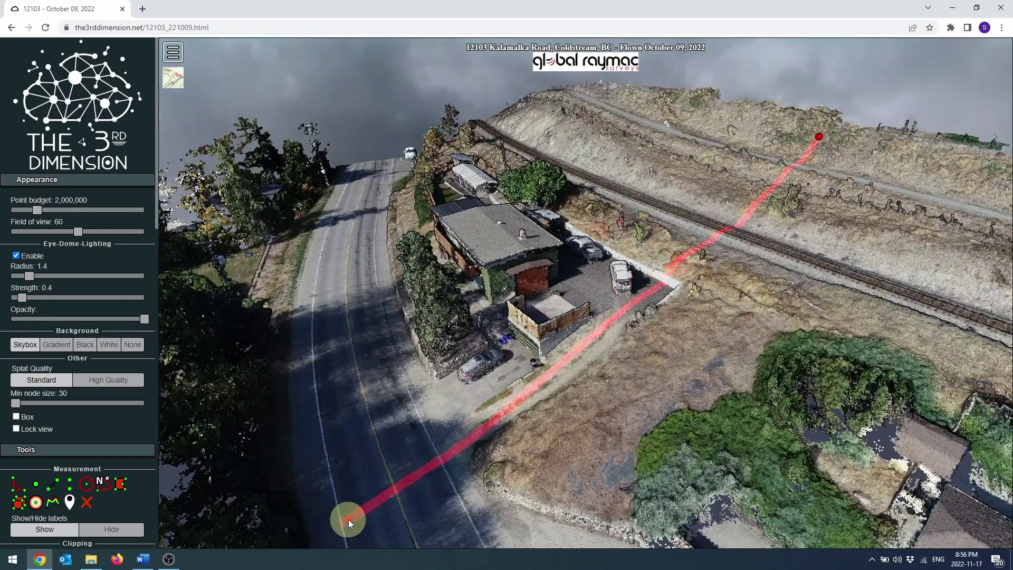
{"action": "right_click", "coordinate": [341, 496]}
{"action": "scroll", "coordinate": [106, 452], "scroll_direction": "down", "scroll_amount": 10}
{"action": "left_click", "coordinate": [90, 521]}
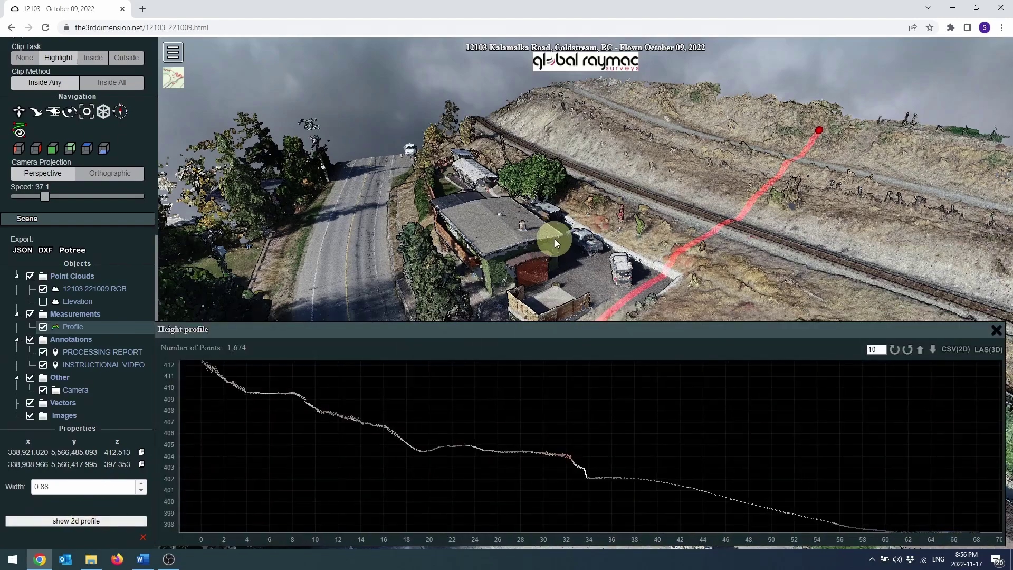
{"action": "left_click_drag", "start_coordinate": [555, 239], "coordinate": [571, 208]}
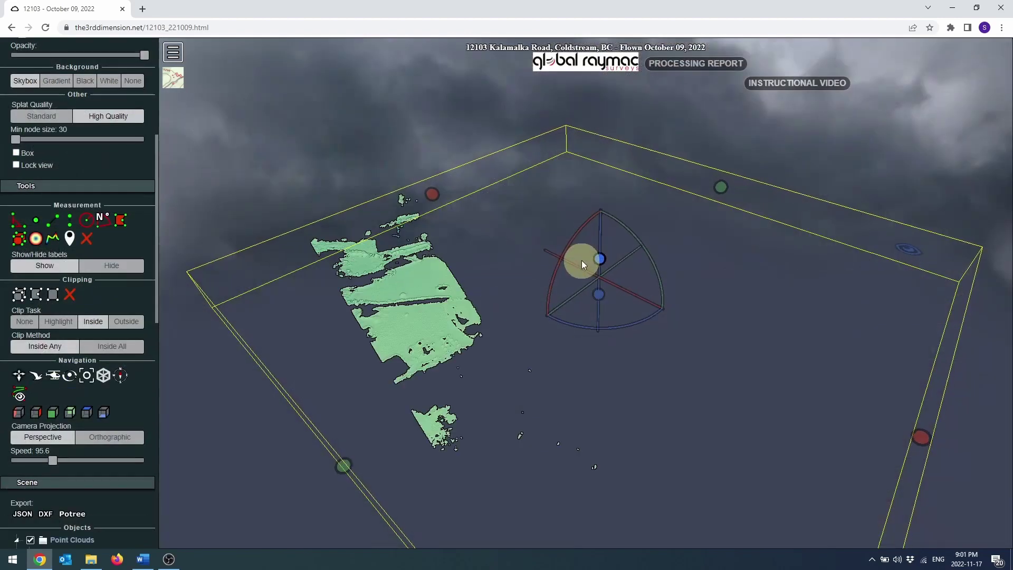
Step: Measure the garage roof angle in the clipped view, then hide one overlapping point cloud
{"action": "left_click_drag", "start_coordinate": [585, 251], "coordinate": [599, 196]}
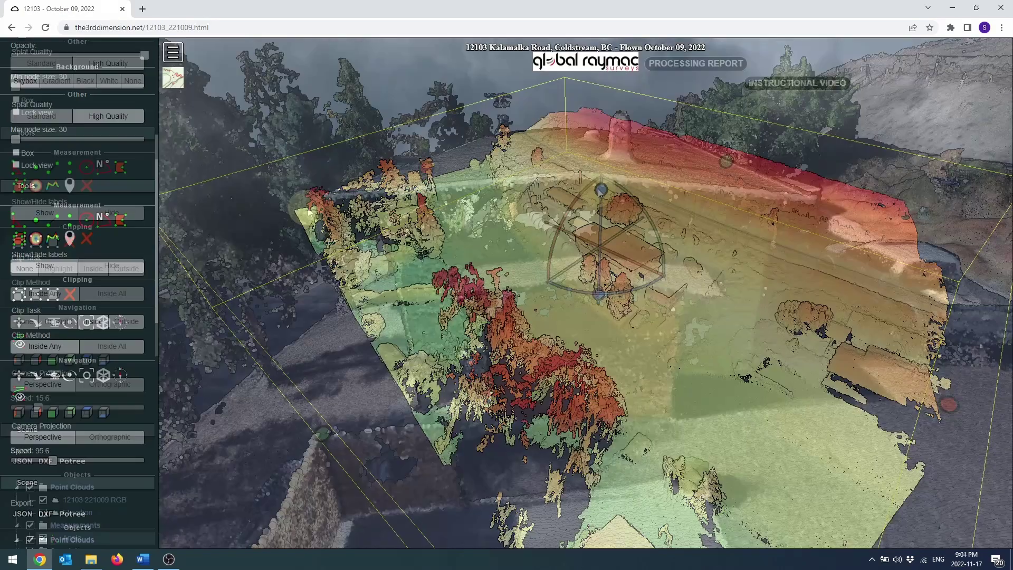
{"action": "left_click", "coordinate": [328, 201]}
{"action": "left_click", "coordinate": [811, 198]}
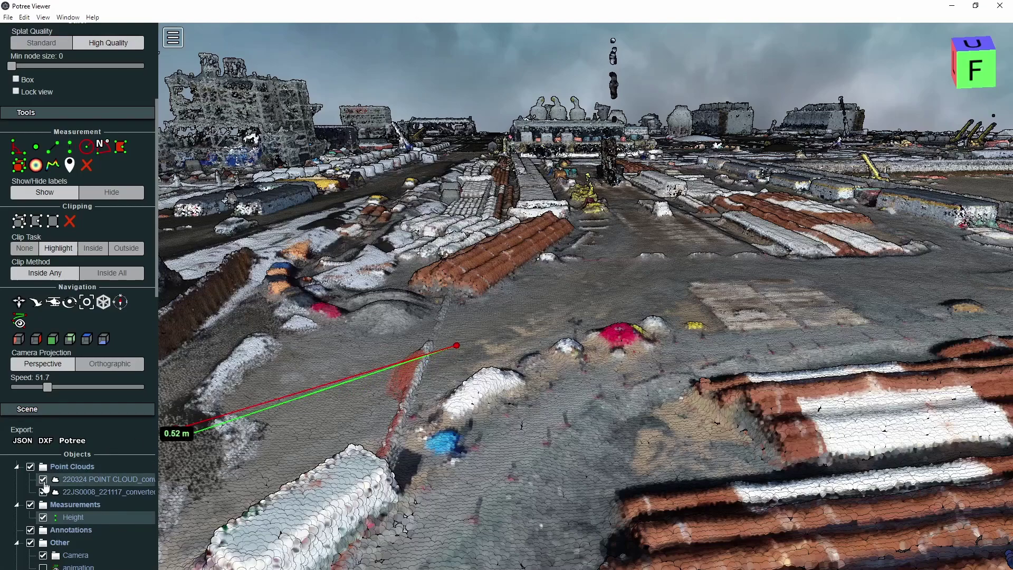
{"action": "left_click", "coordinate": [43, 479]}
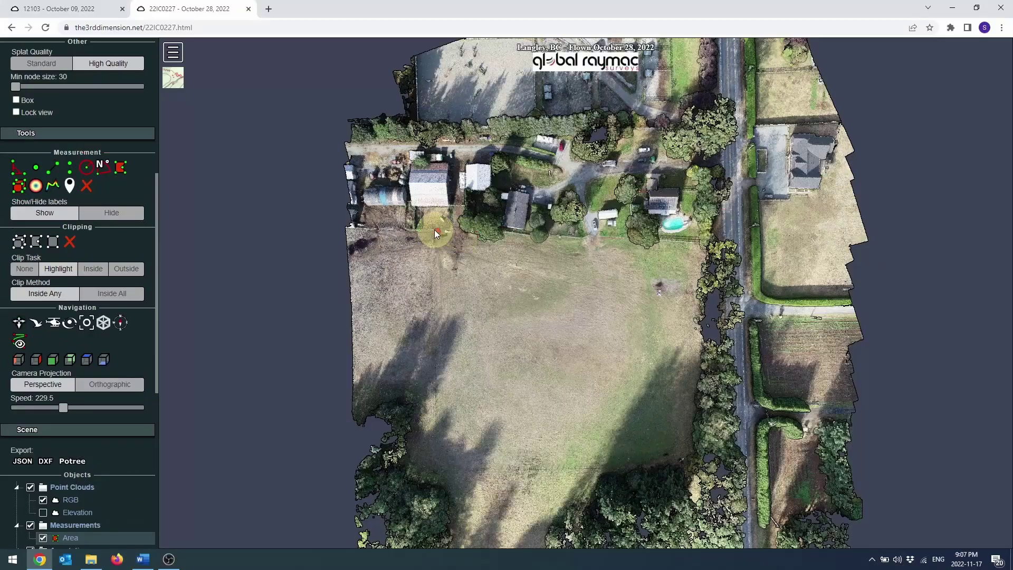
Step: Outline the field with the Area tool, measuring 14,450.3 m²
{"action": "left_click", "coordinate": [522, 236]}
{"action": "left_click", "coordinate": [582, 237]}
{"action": "left_click", "coordinate": [696, 241]}
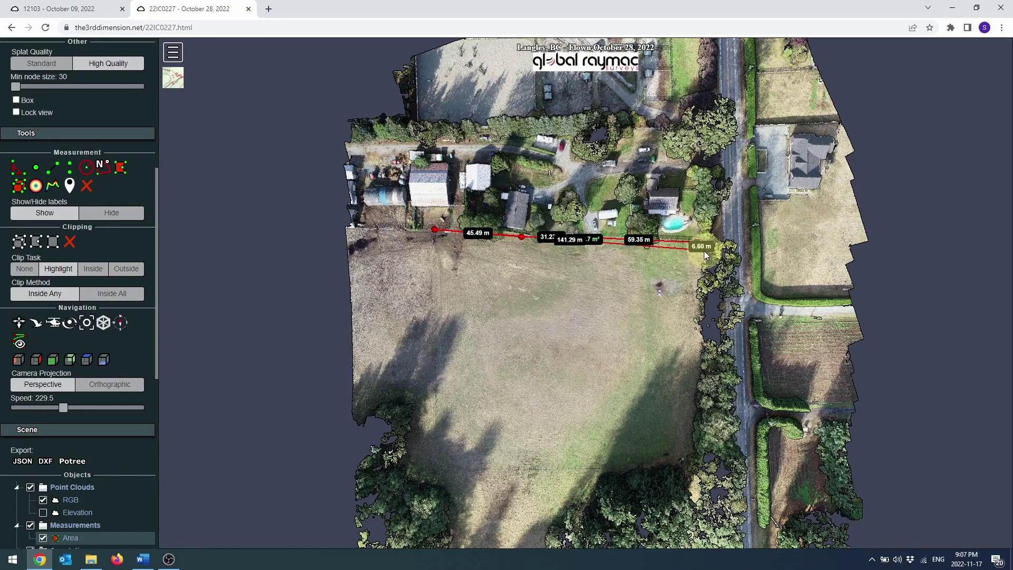
{"action": "left_click", "coordinate": [701, 342]}
{"action": "left_click", "coordinate": [690, 447]}
{"action": "left_click", "coordinate": [672, 463]}
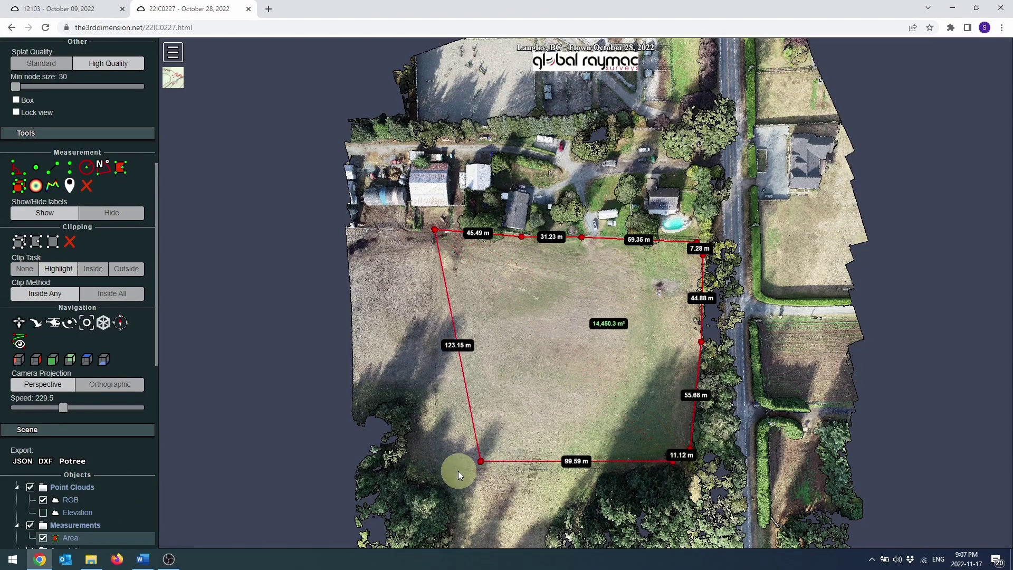
{"action": "left_click", "coordinate": [442, 471]}
{"action": "right_click", "coordinate": [441, 472]}
Step: Measure a multi-point distance chain along the road
{"action": "left_click_drag", "start_coordinate": [549, 420], "coordinate": [733, 321]}
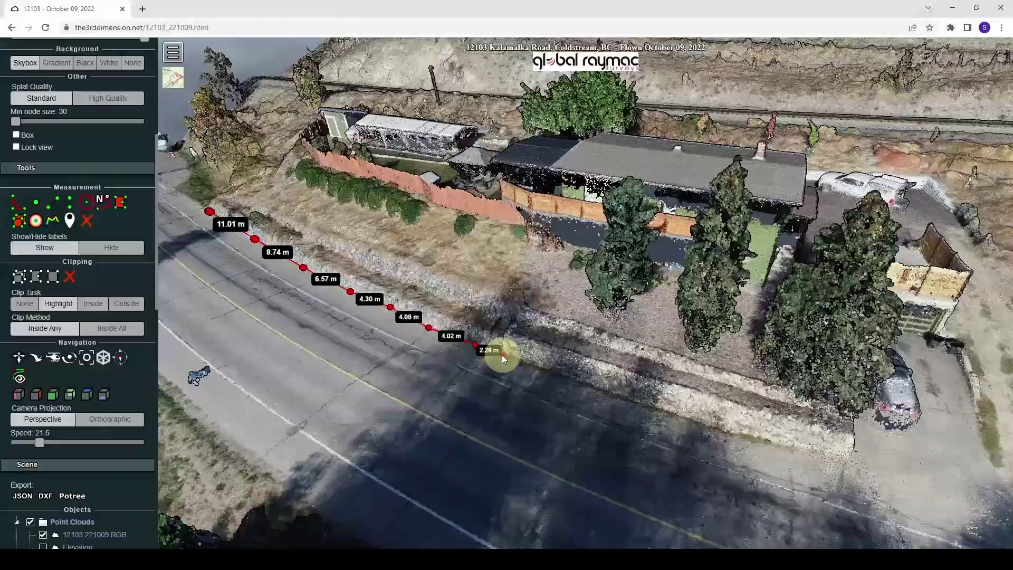
{"action": "left_click", "coordinate": [528, 348]}
{"action": "left_click", "coordinate": [551, 372]}
{"action": "left_click", "coordinate": [592, 387]}
{"action": "left_click", "coordinate": [633, 402]}
{"action": "left_click", "coordinate": [677, 416]}
{"action": "left_click", "coordinate": [714, 426]}
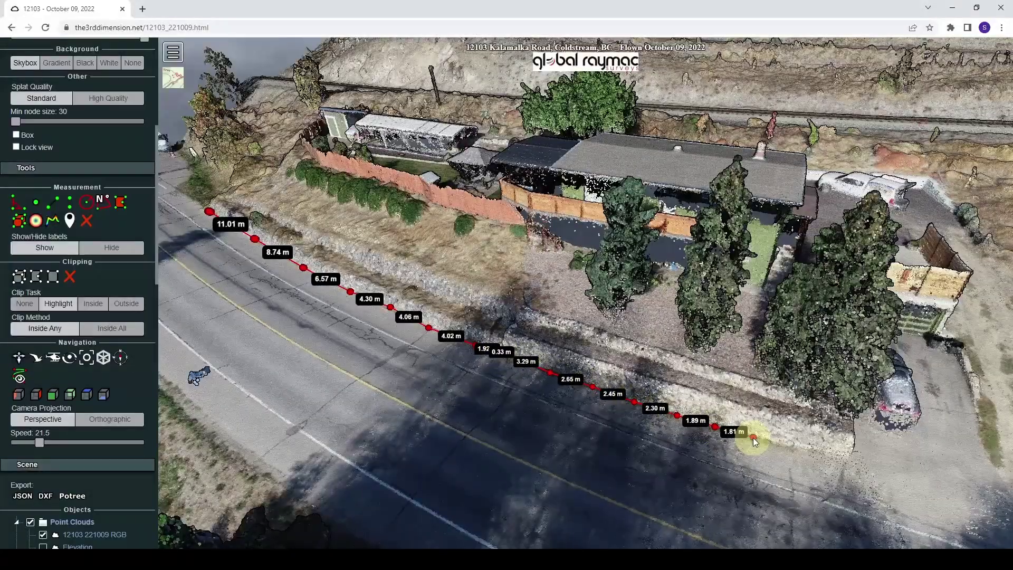
{"action": "left_click", "coordinate": [795, 446]}
{"action": "left_click", "coordinate": [852, 454]}
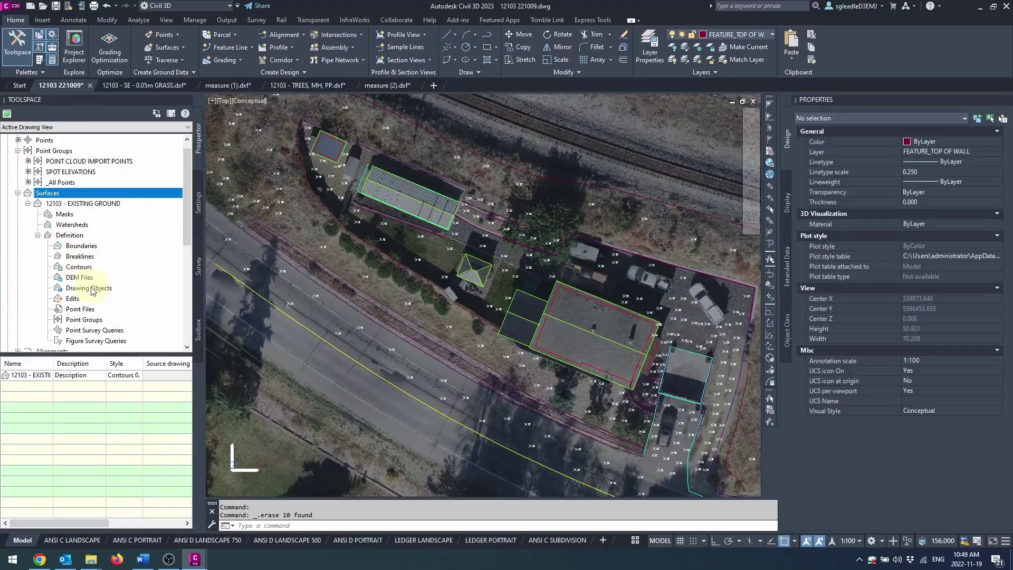
Step: In Civil 3D, add the SPOT ELEVATIONS point group to the surface to contour it
{"action": "right_click", "coordinate": [94, 319]}
{"action": "left_click", "coordinate": [114, 324]}
{"action": "left_click", "coordinate": [438, 327]}
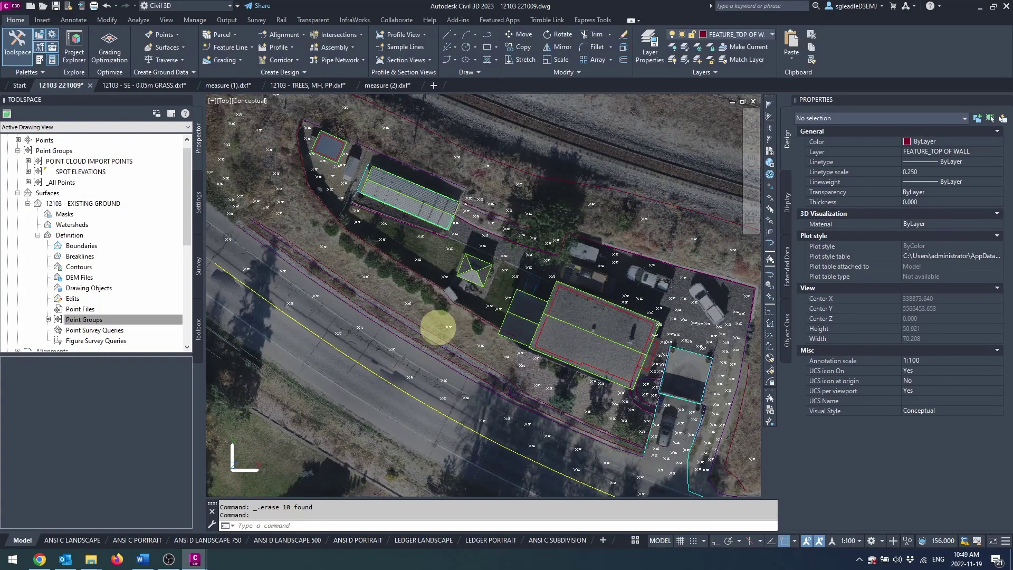
{"action": "left_click", "coordinate": [453, 337]}
{"action": "right_click", "coordinate": [544, 514]}
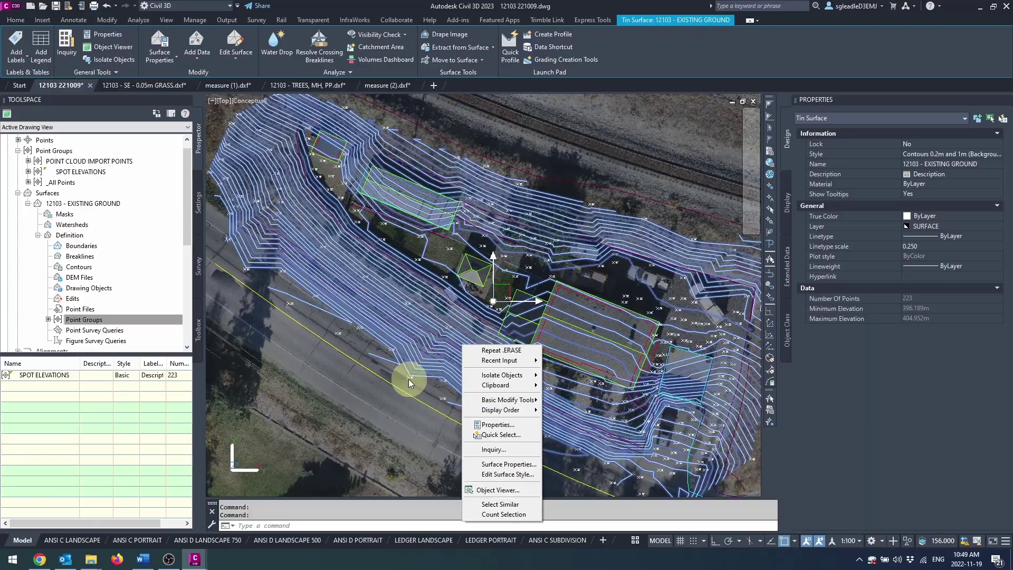
Step: Dismiss the surface options menu with Escape
{"action": "key", "text": "Escape"}
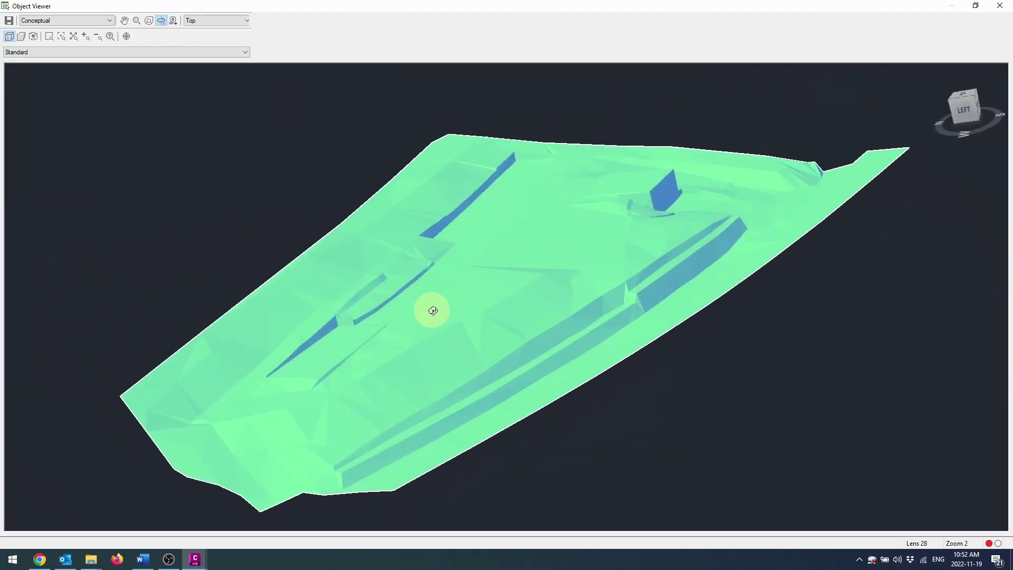